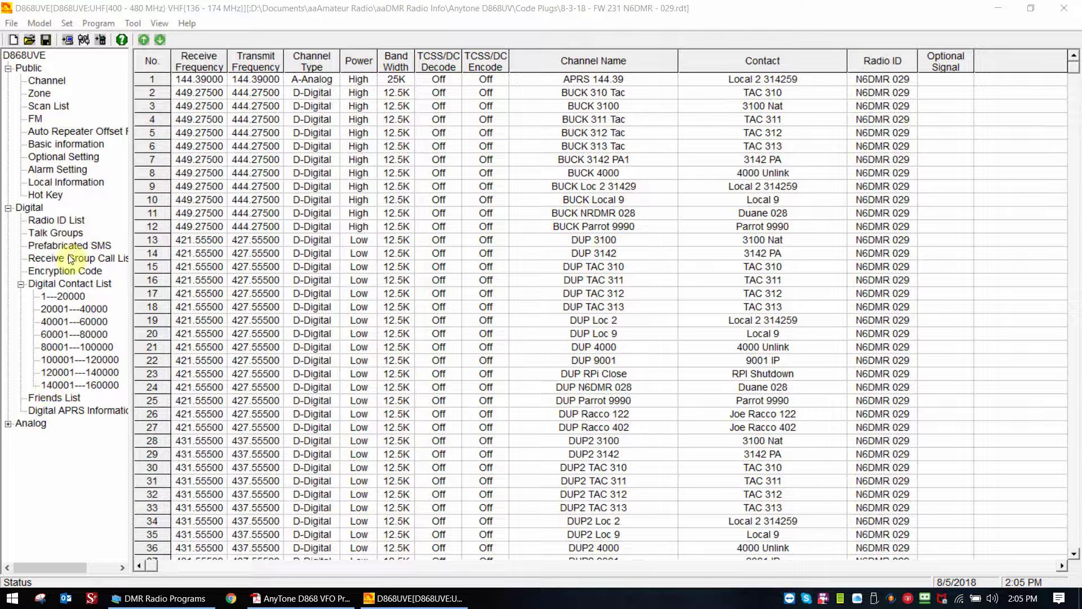
In the channel list, set DUP 3100's APRS Report to On and save the channel.
{"action": "left_click", "coordinate": [47, 82]}
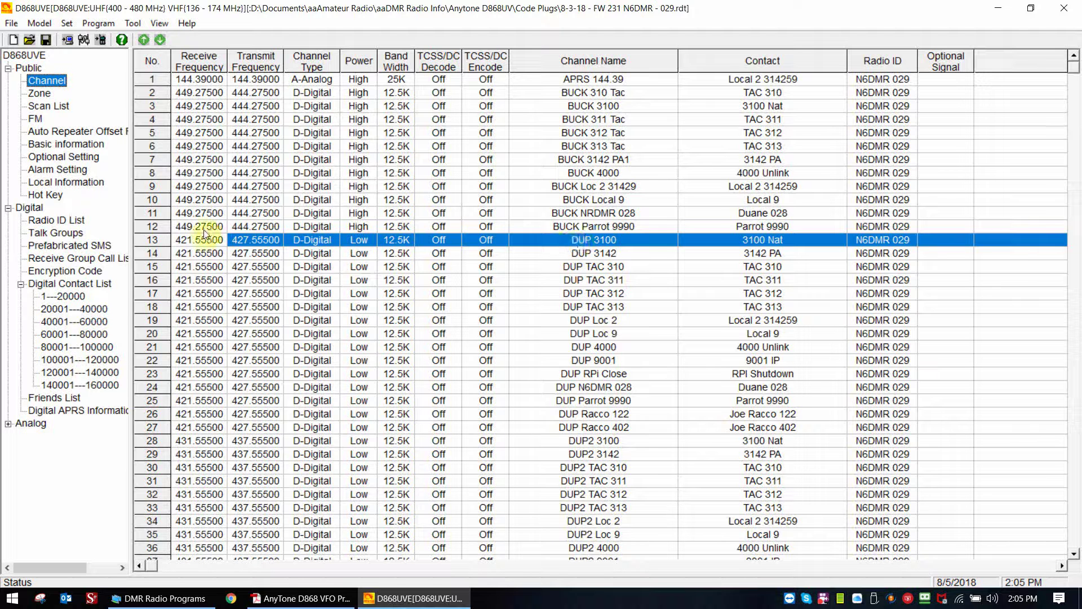
{"action": "double_click", "coordinate": [358, 242]}
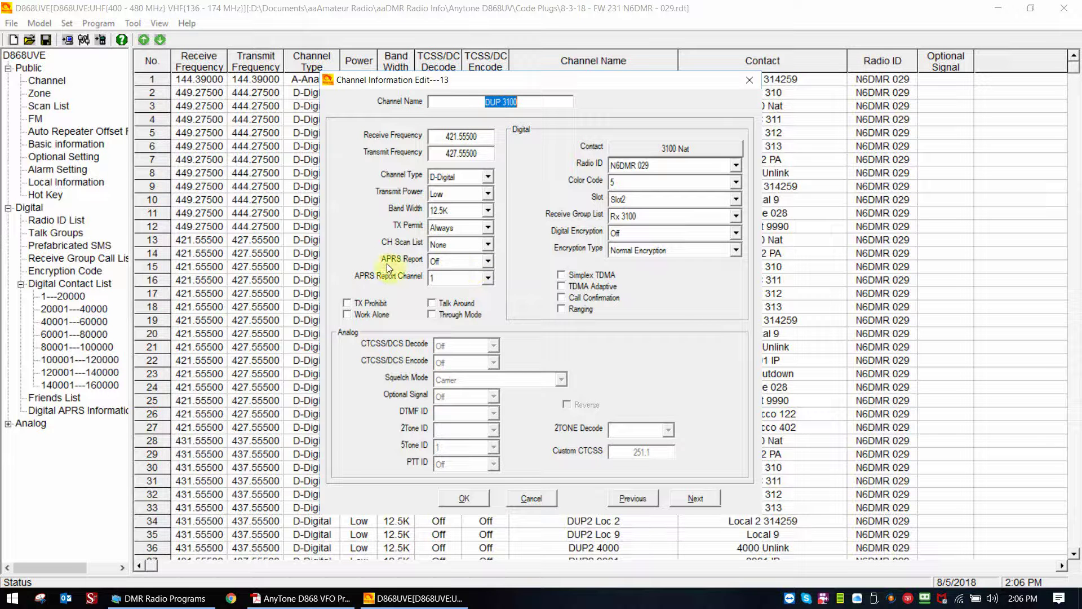
{"action": "left_click", "coordinate": [483, 263]}
{"action": "left_click", "coordinate": [458, 288]}
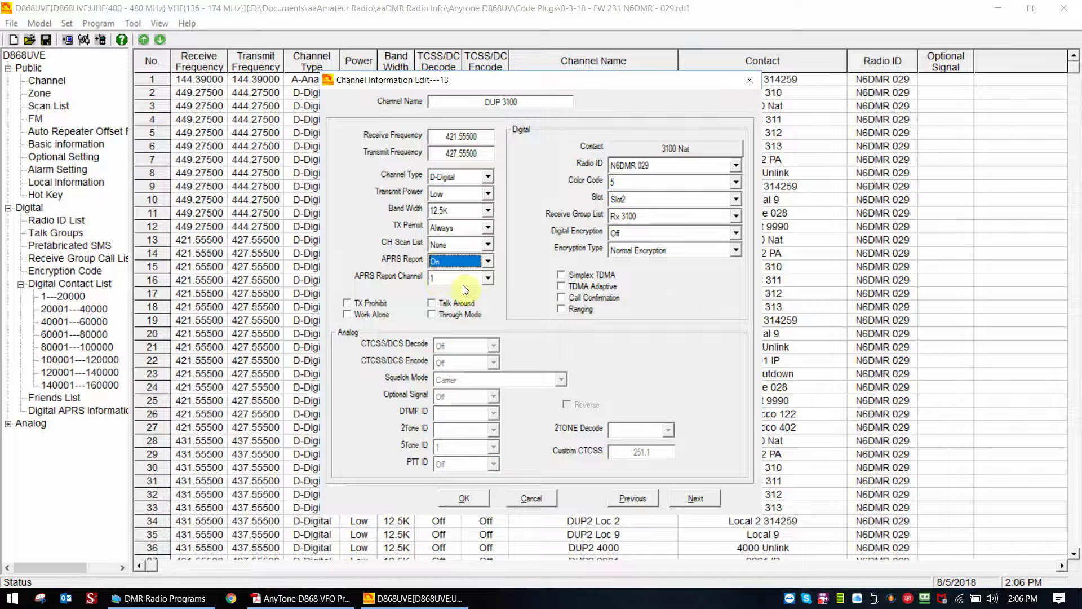
{"action": "left_click", "coordinate": [459, 497]}
Open Digital APRS Information from the Digital section of the tree.
{"action": "double_click", "coordinate": [57, 410]}
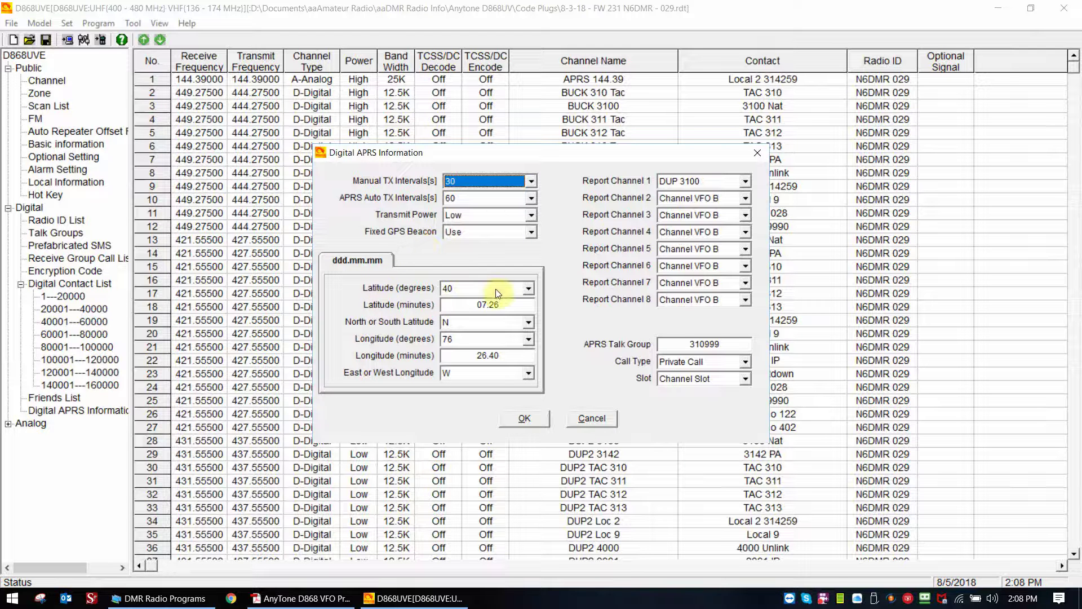
{"action": "left_click", "coordinate": [530, 232]}
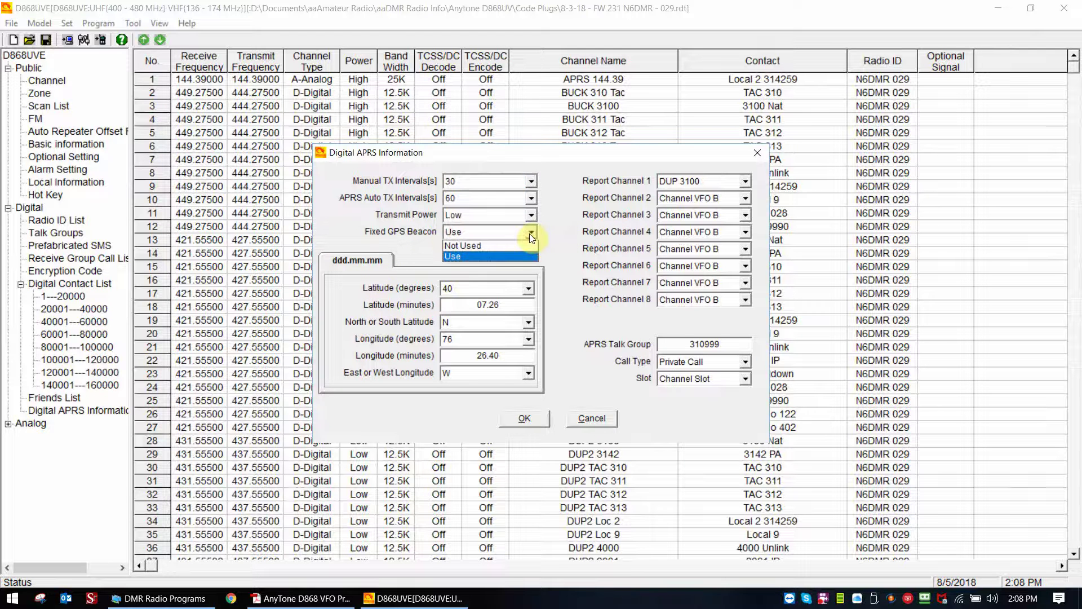
{"action": "left_click", "coordinate": [496, 247]}
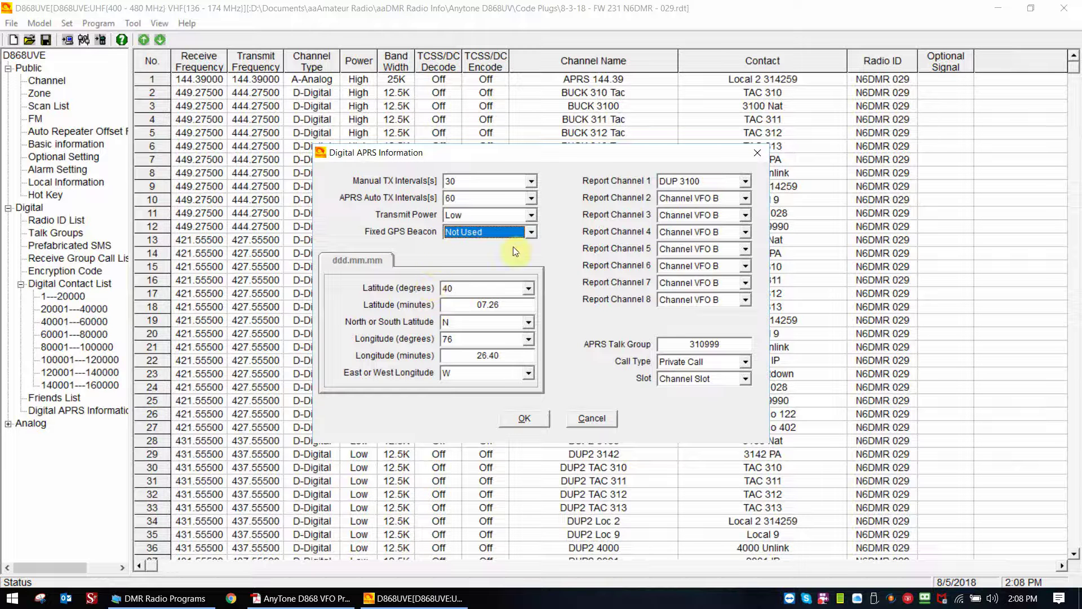
{"action": "left_click", "coordinate": [532, 233]}
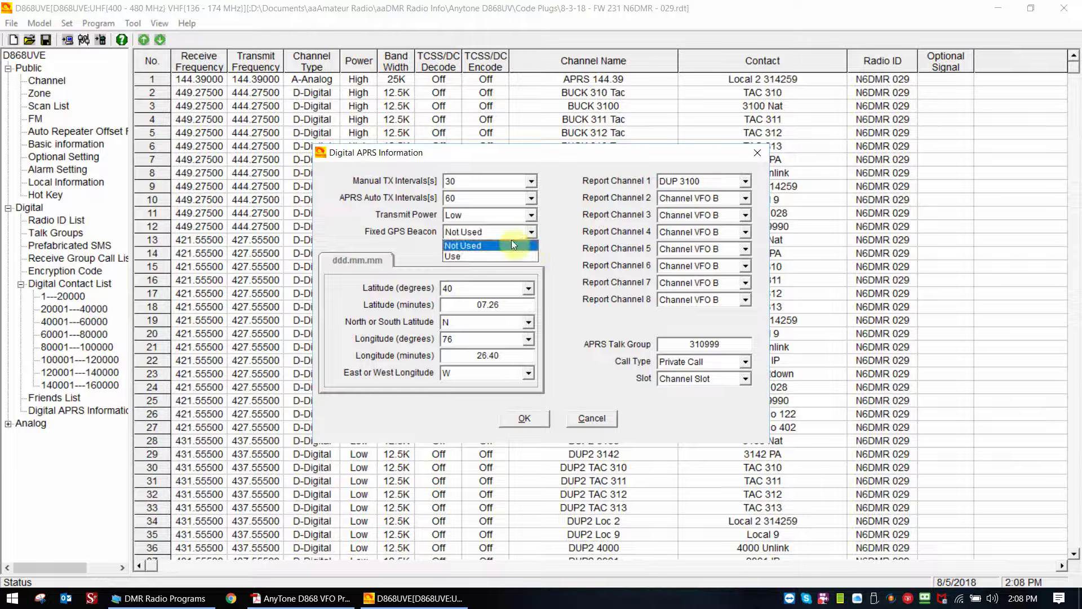
{"action": "left_click", "coordinate": [488, 250]}
{"action": "left_click", "coordinate": [532, 232]}
{"action": "left_click", "coordinate": [470, 257]}
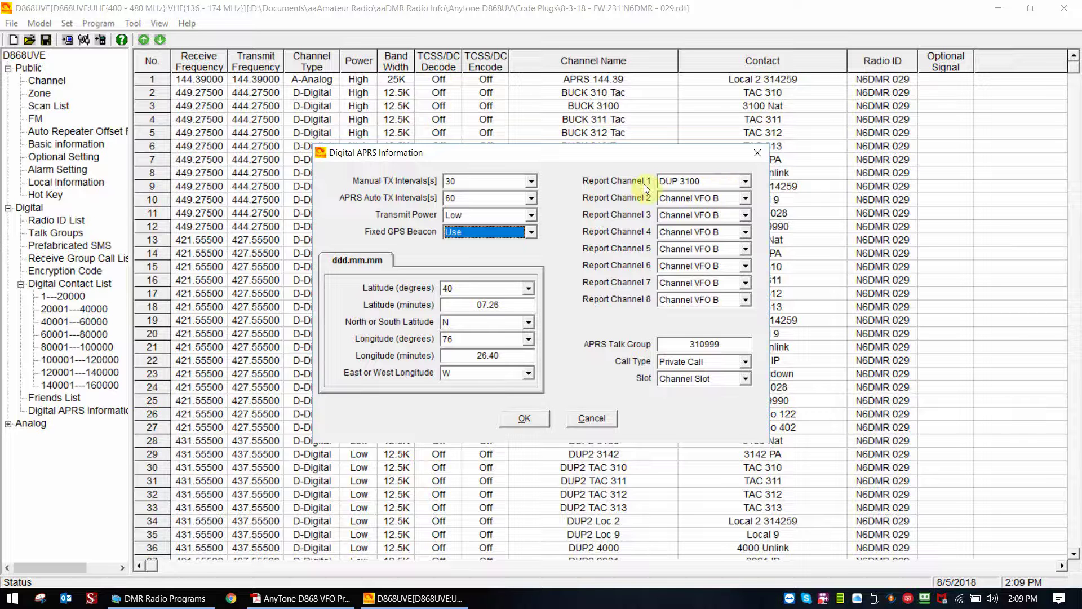
{"action": "left_click", "coordinate": [744, 181]}
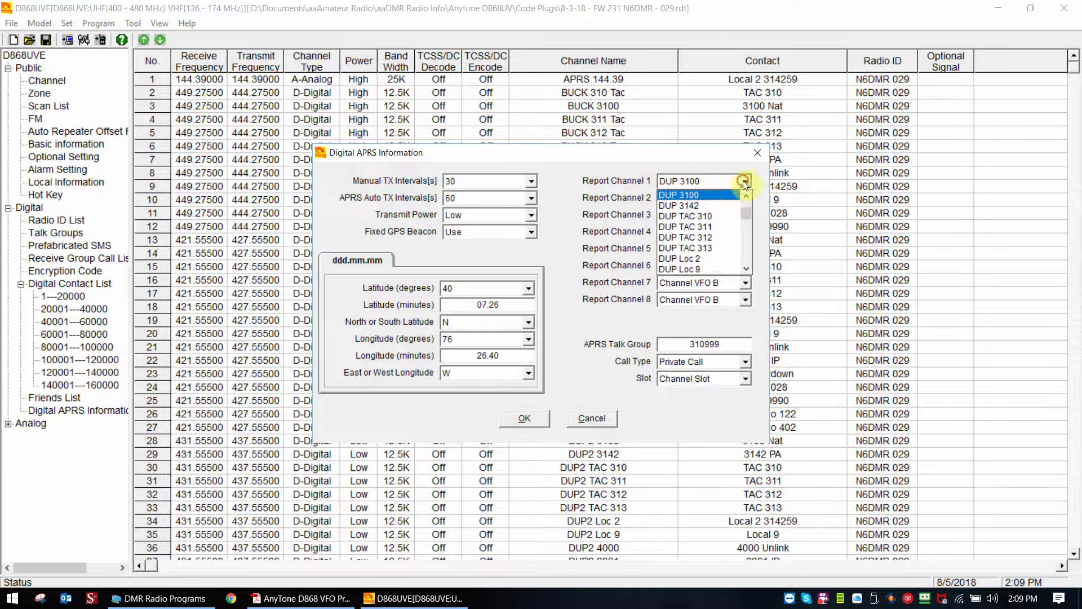
{"action": "left_click", "coordinate": [731, 196]}
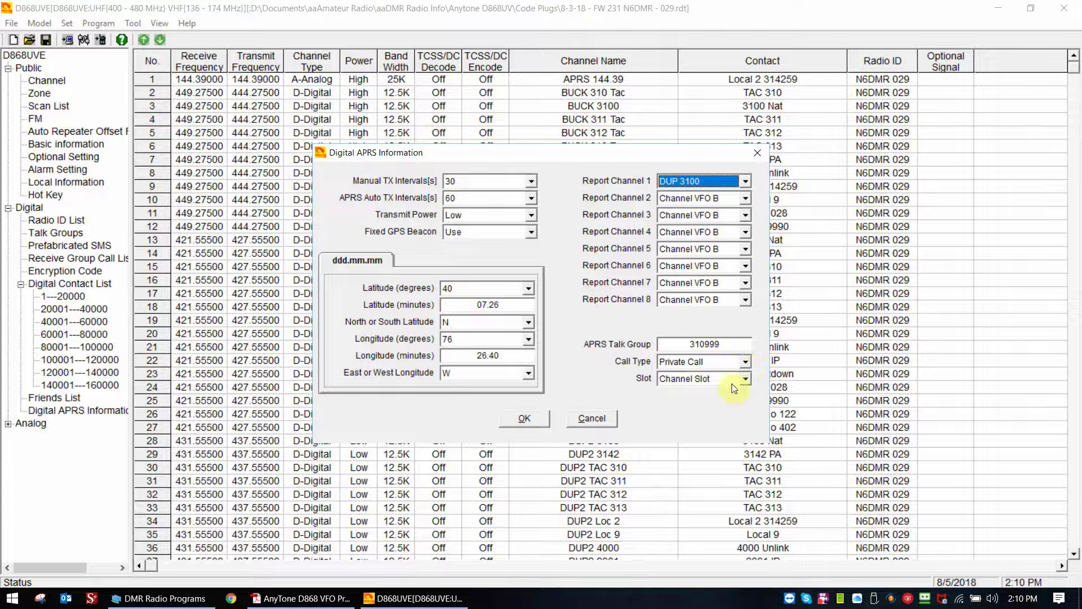
Leave the APRS slot at Channel Slot and accept the Digital APRS Information settings.
{"action": "left_click", "coordinate": [748, 378]}
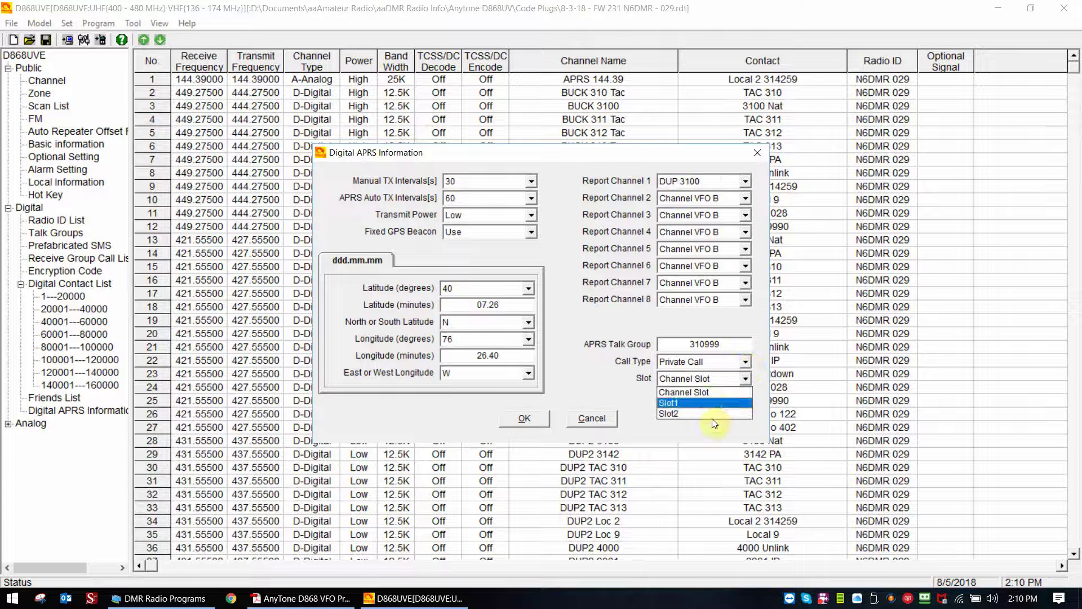
{"action": "left_click", "coordinate": [704, 393]}
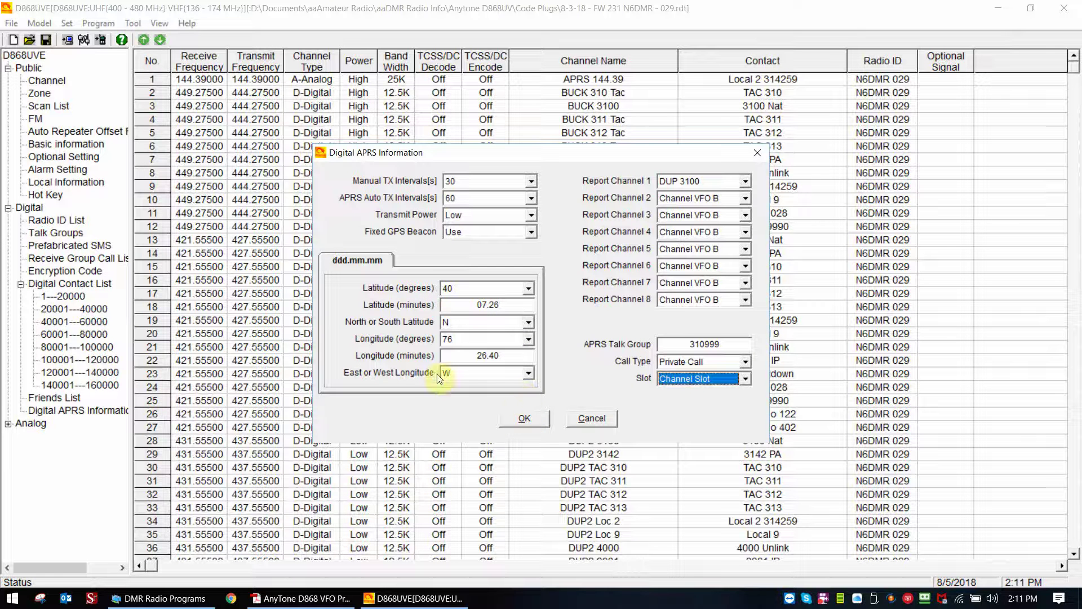
{"action": "left_click", "coordinate": [522, 419]}
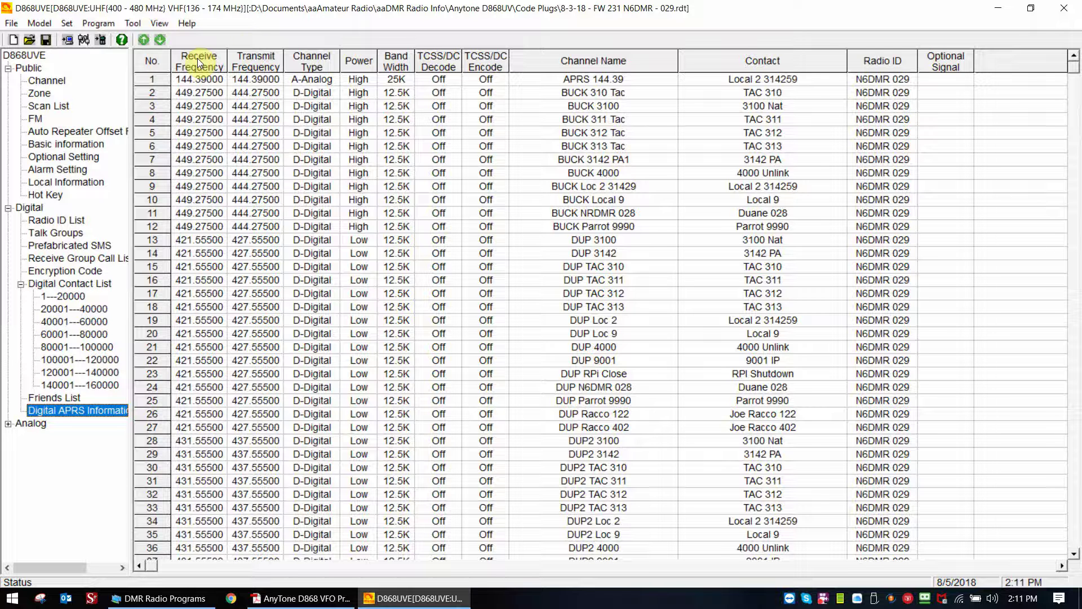
Reopen DUP 3100 to confirm APRS Report On with report channel 1, then close it.
{"action": "double_click", "coordinate": [406, 239]}
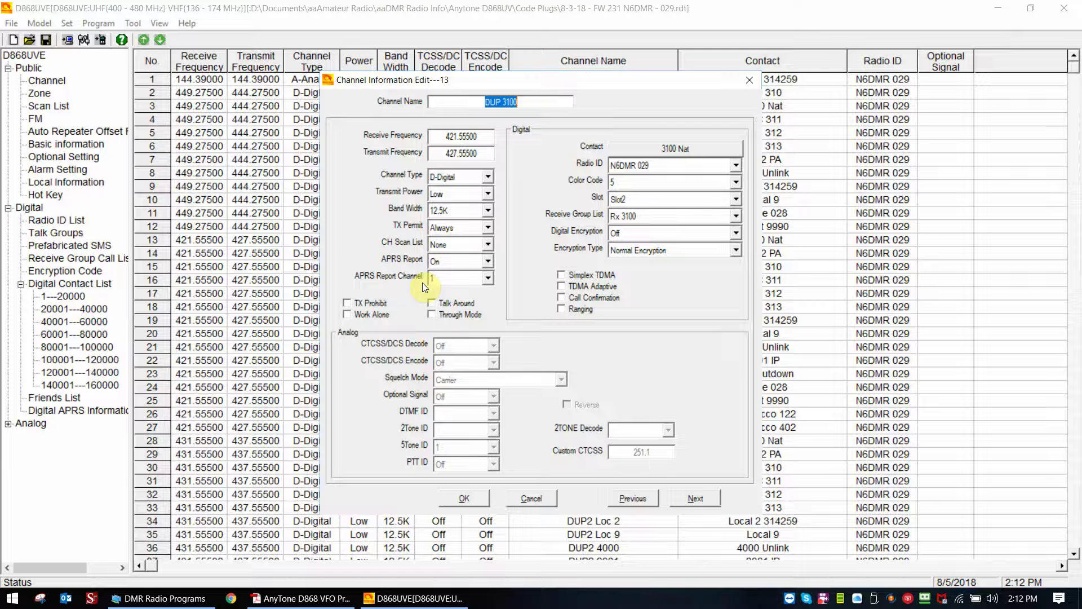
{"action": "left_click", "coordinate": [749, 80]}
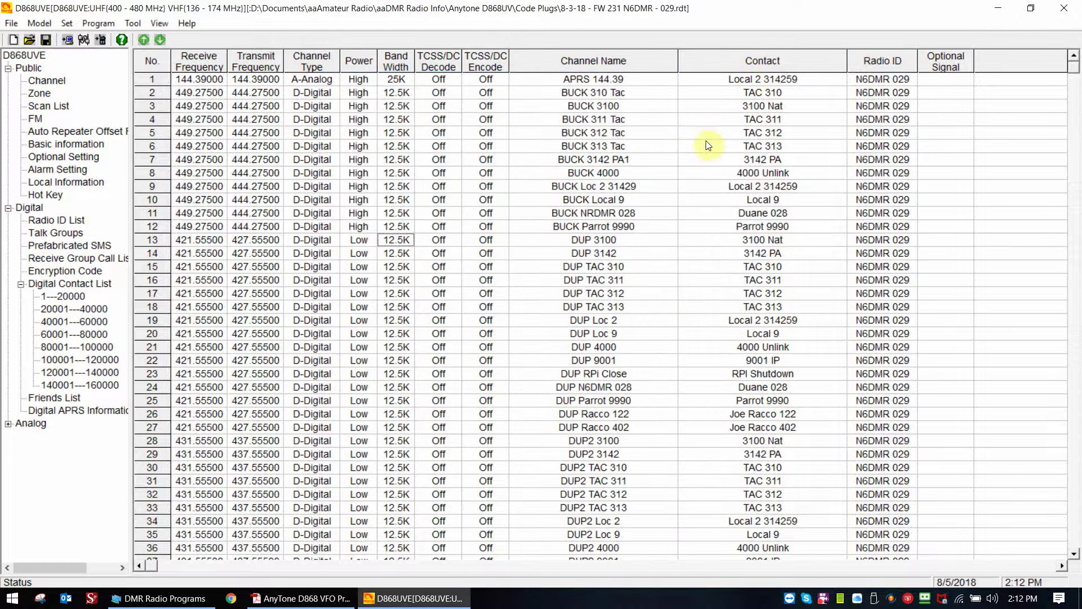
Set DUP 3142's APRS Report to On with APRS Report Channel 2 and save.
{"action": "double_click", "coordinate": [600, 253]}
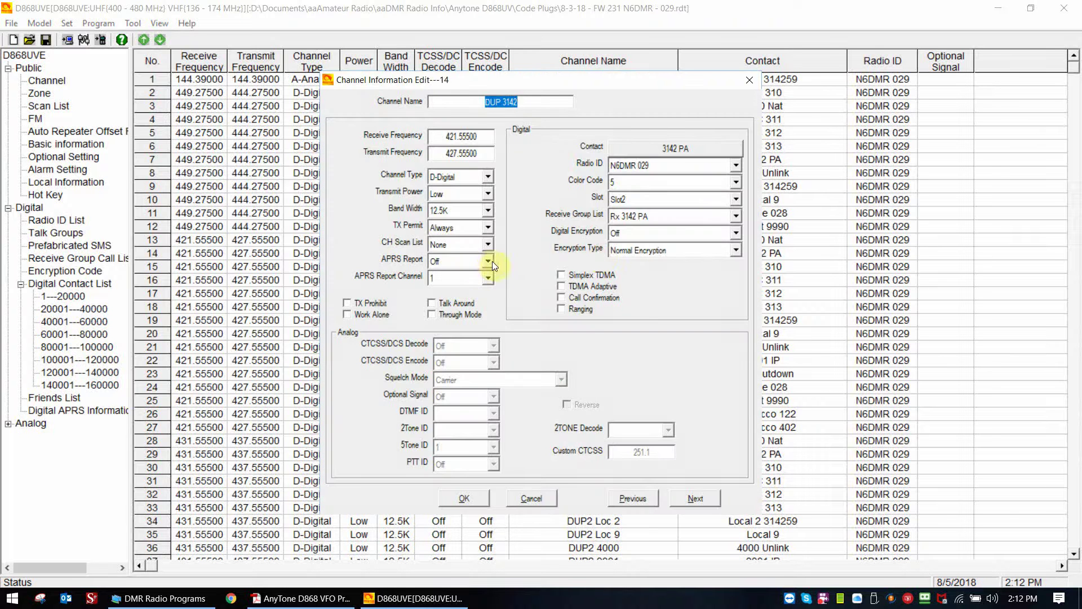
{"action": "left_click", "coordinate": [487, 262]}
{"action": "left_click", "coordinate": [460, 287]}
{"action": "left_click", "coordinate": [487, 278]}
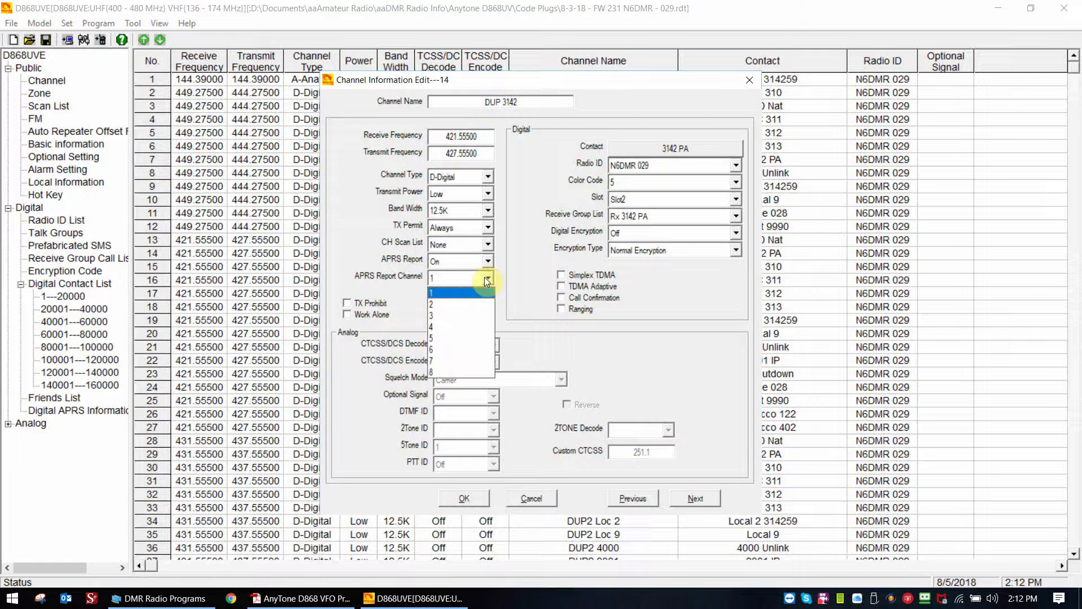
{"action": "left_click", "coordinate": [435, 304]}
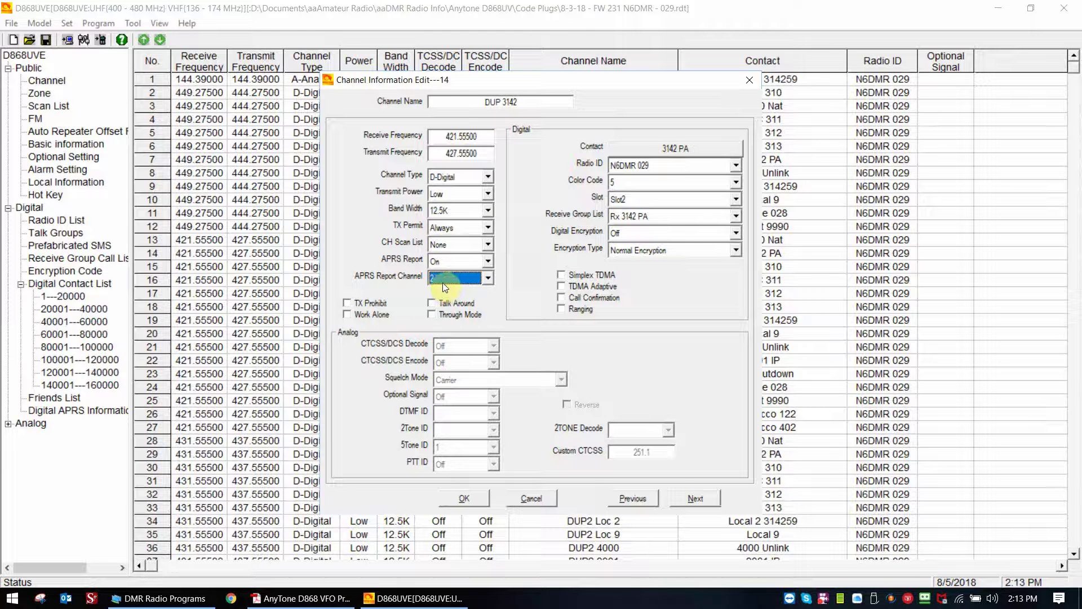
{"action": "left_click", "coordinate": [467, 500]}
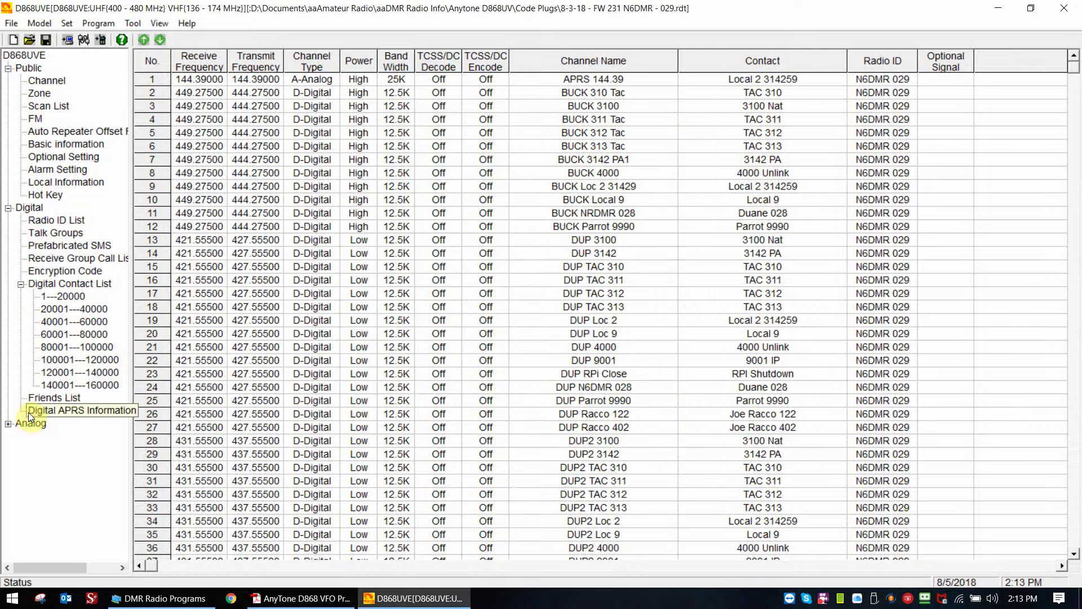
In Digital APRS Information, select DUP 3142 as Report Channel 2.
{"action": "double_click", "coordinate": [28, 413]}
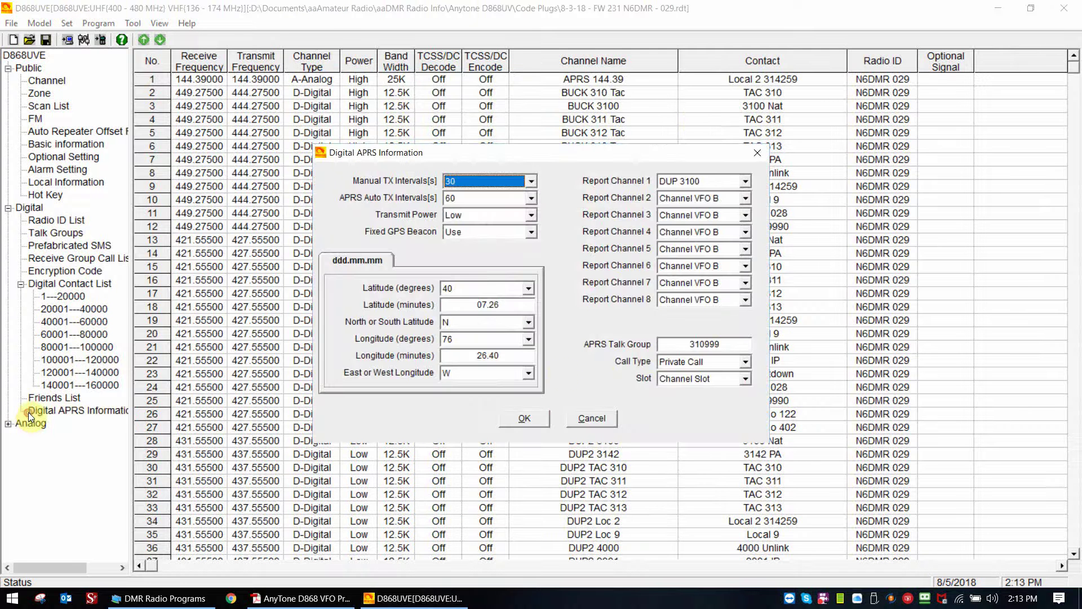
{"action": "left_click", "coordinate": [745, 198]}
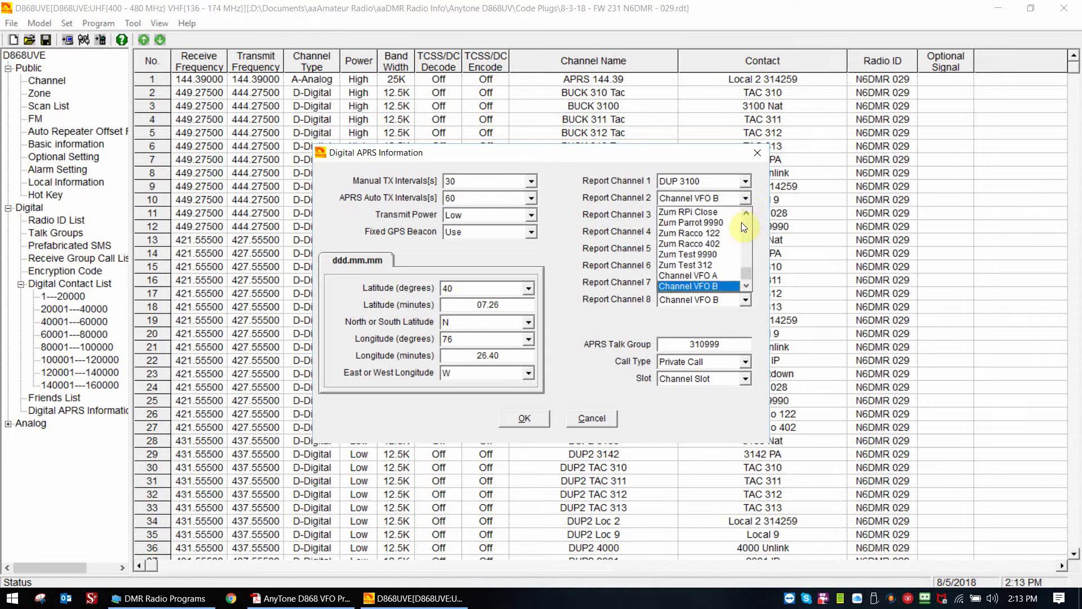
{"action": "scroll", "coordinate": [742, 222], "scroll_direction": "up", "scroll_amount": 1}
{"action": "scroll", "coordinate": [741, 222], "scroll_direction": "up", "scroll_amount": 5}
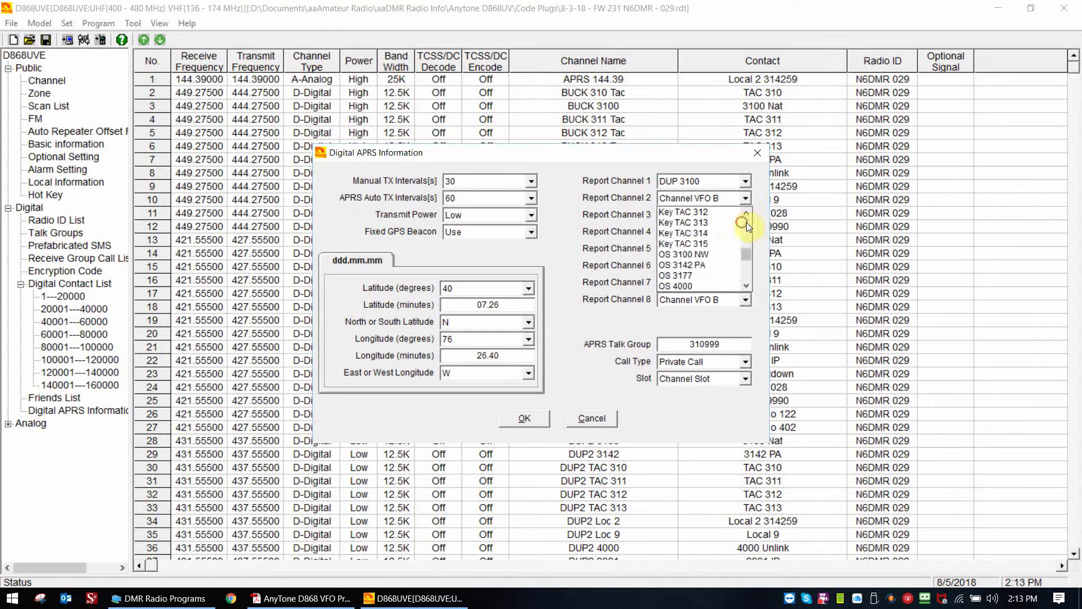
{"action": "scroll", "coordinate": [748, 223], "scroll_direction": "up", "scroll_amount": 5}
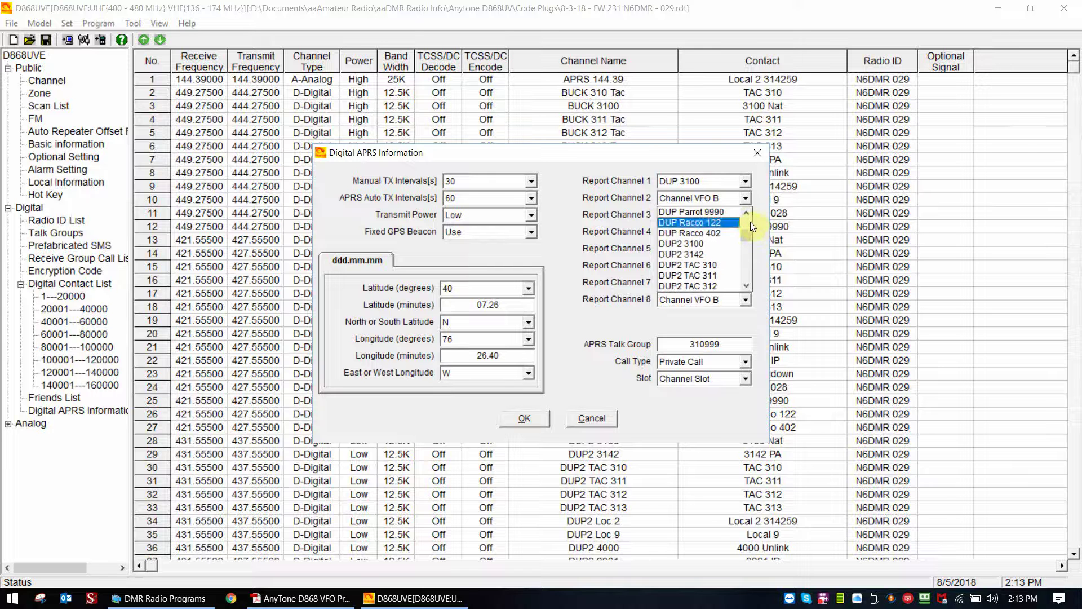
{"action": "scroll", "coordinate": [751, 219], "scroll_direction": "up", "scroll_amount": 3}
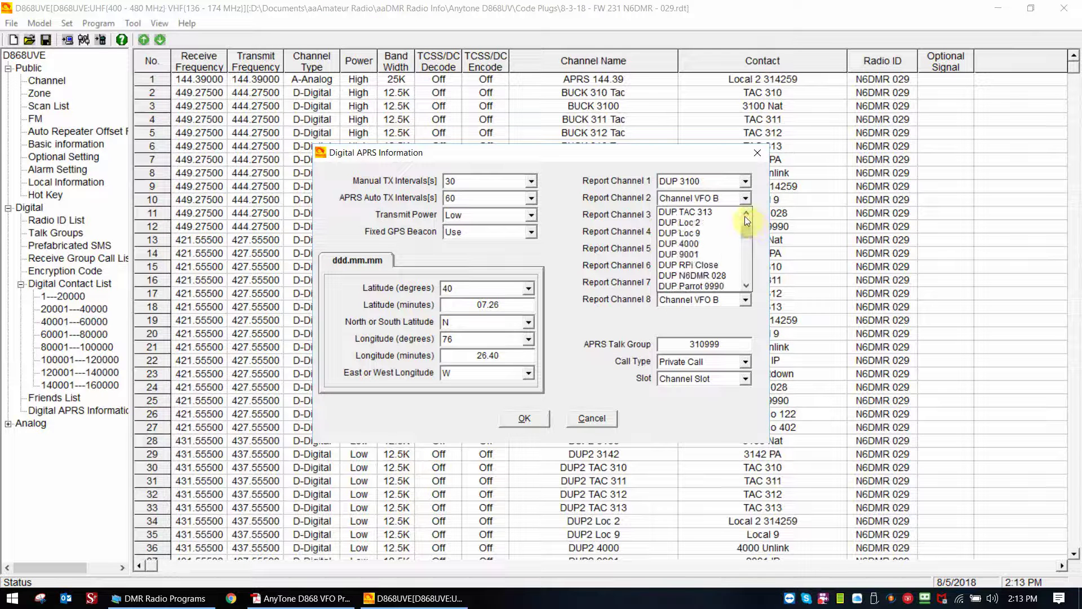
{"action": "scroll", "coordinate": [744, 215], "scroll_direction": "up", "scroll_amount": 4}
{"action": "left_click", "coordinate": [739, 216]}
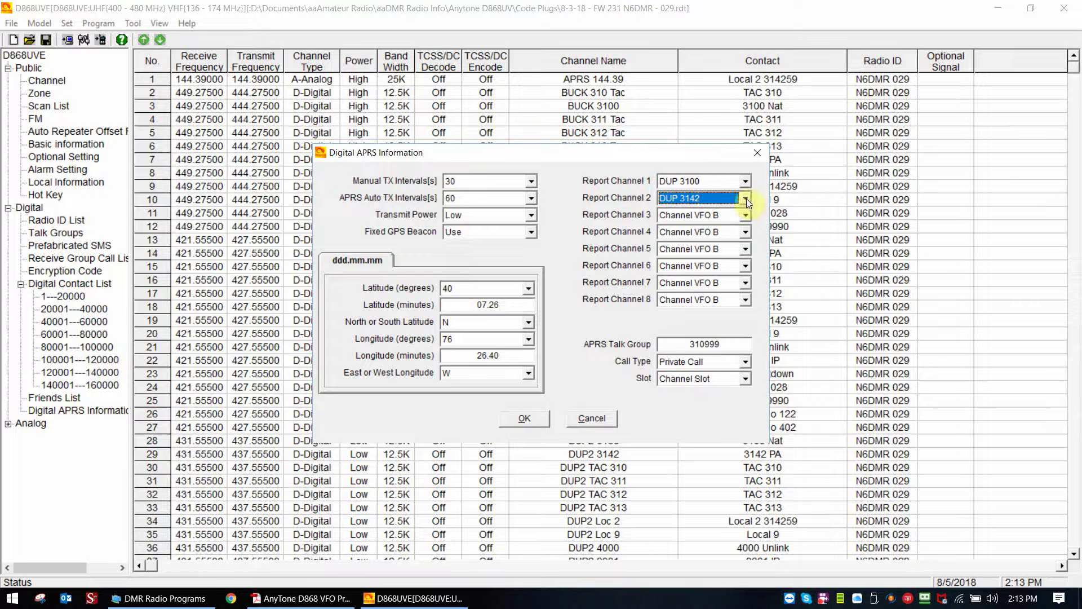
{"action": "left_click", "coordinate": [747, 199]}
{"action": "left_click", "coordinate": [690, 202]}
Confirm the Digital APRS settings with DUP 3100 and DUP 3142 as report channels 1 and 2.
{"action": "left_click", "coordinate": [526, 418]}
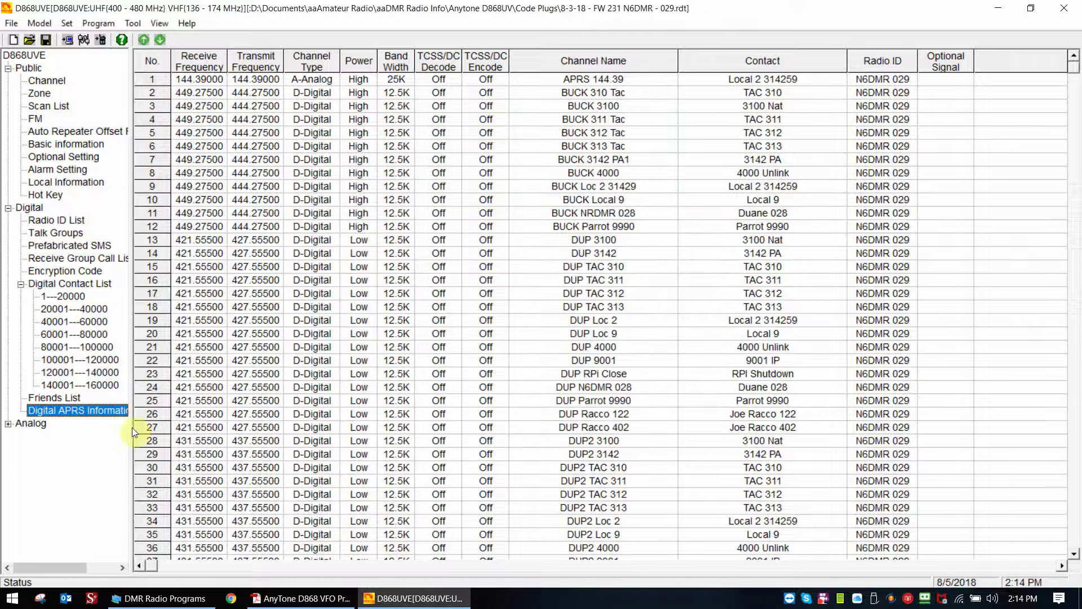
{"action": "left_click", "coordinate": [822, 602]}
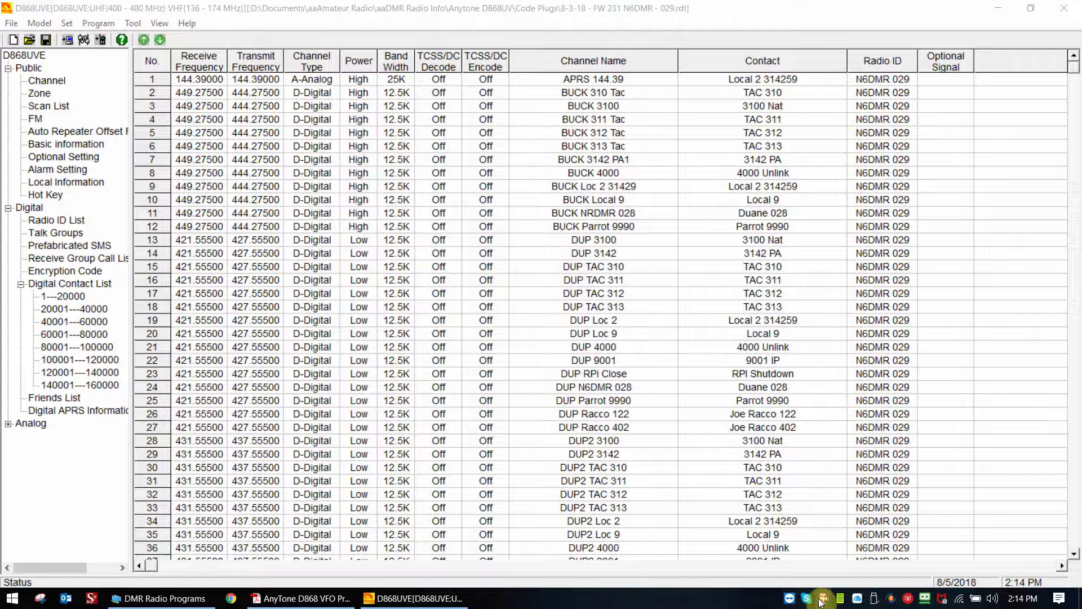